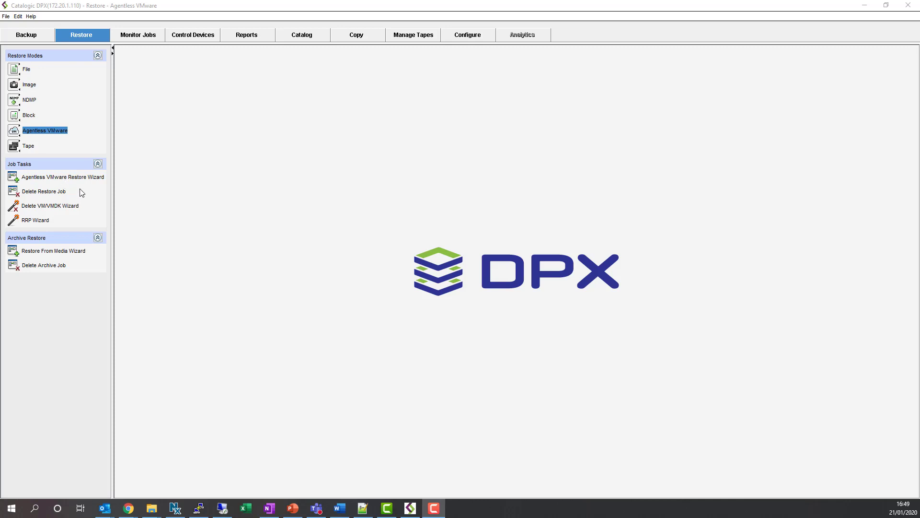
- Start a new agentless VMware restore job with Instant VM Restore as the operation type
click(61, 181)
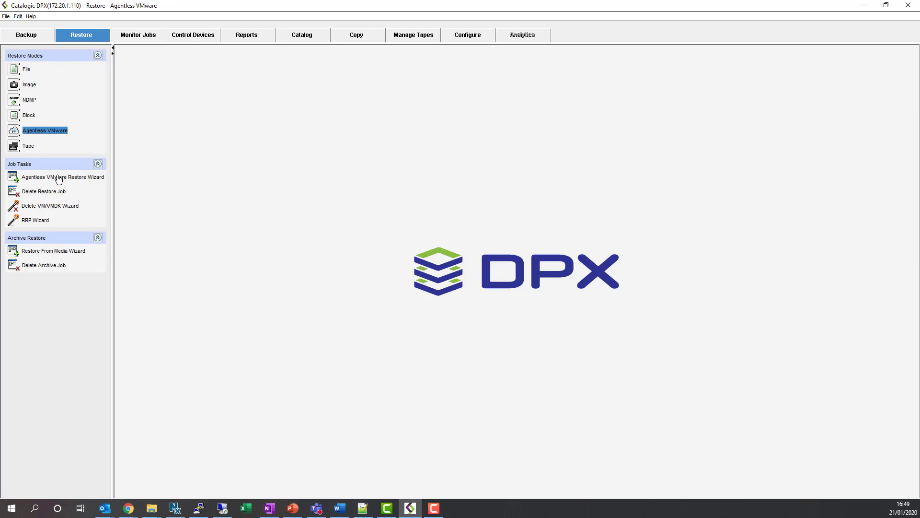
click(59, 177)
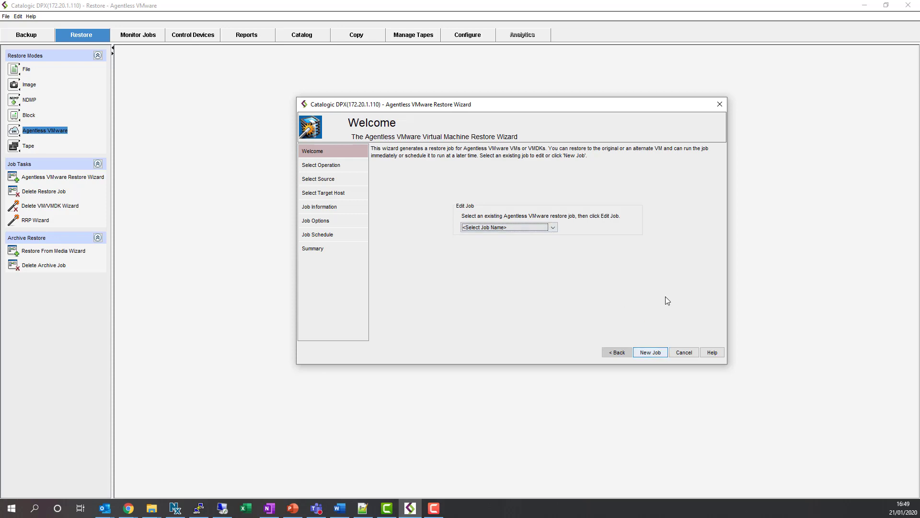
click(656, 354)
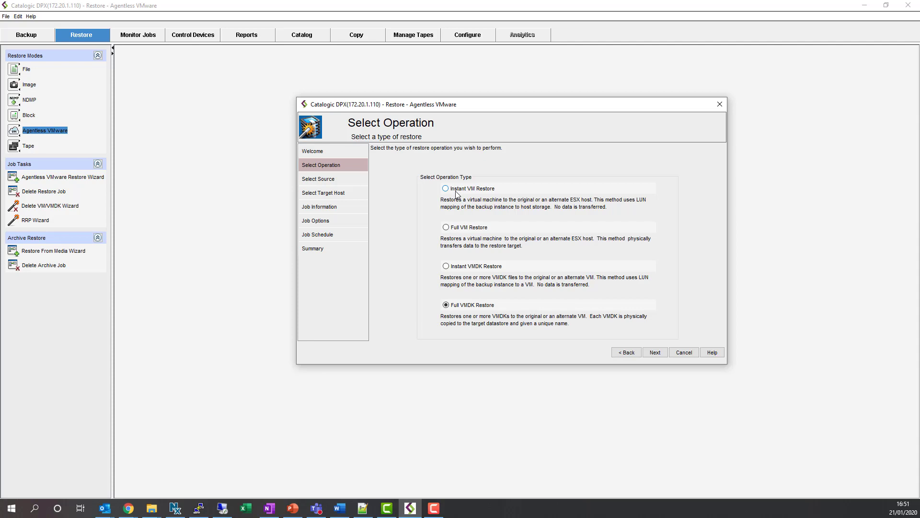
click(655, 353)
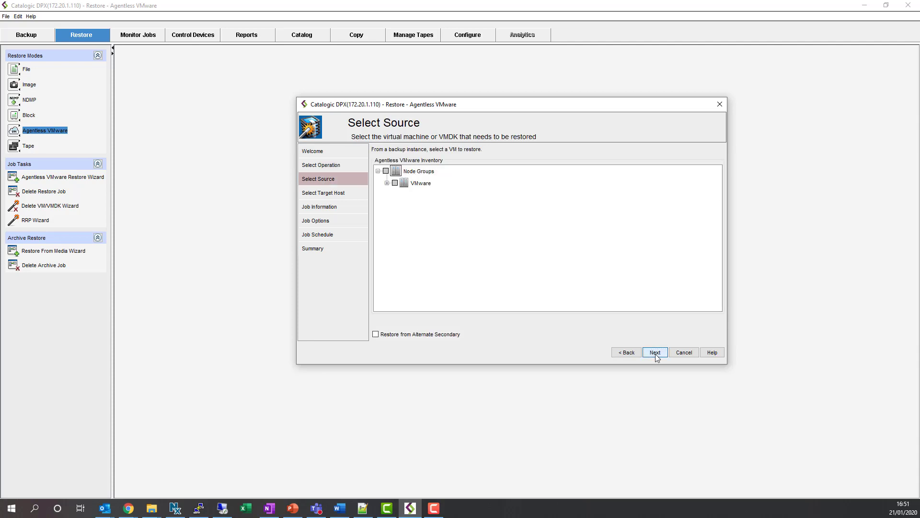
- Select the WB-Win2K12R2-ECX virtual machine and its 01/21/2020 02:13:12 PM NetApp_VMware backup instance as the restore source
click(387, 183)
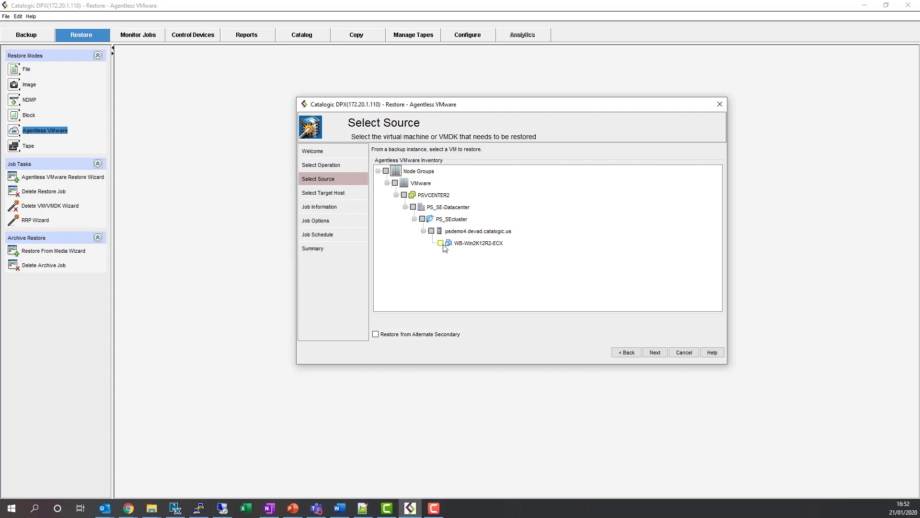
click(441, 243)
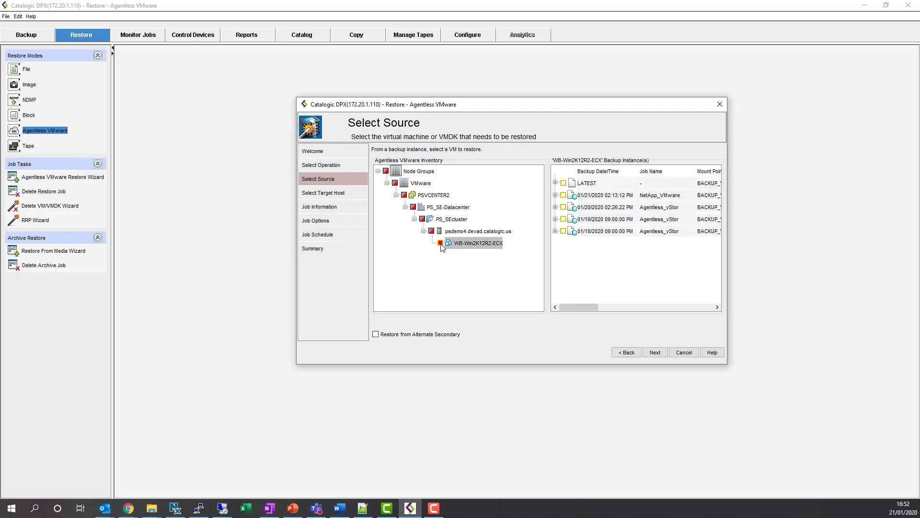
click(563, 196)
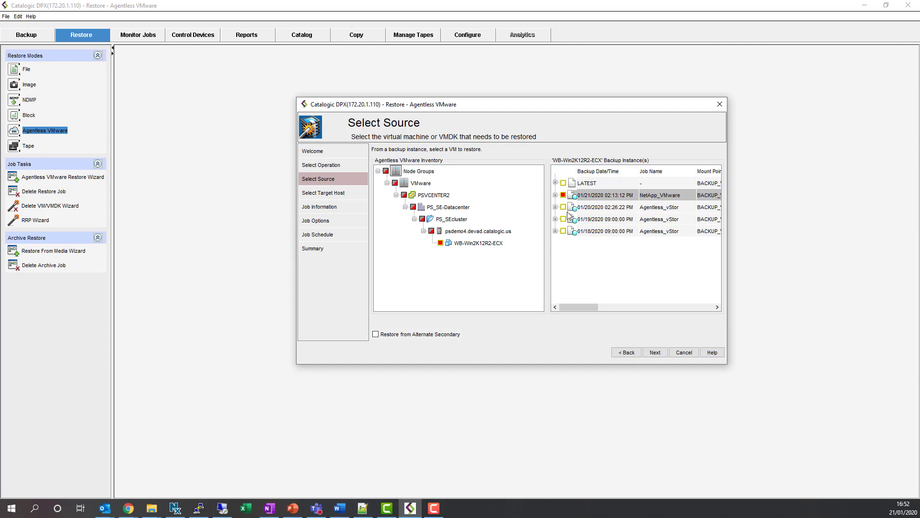
click(555, 195)
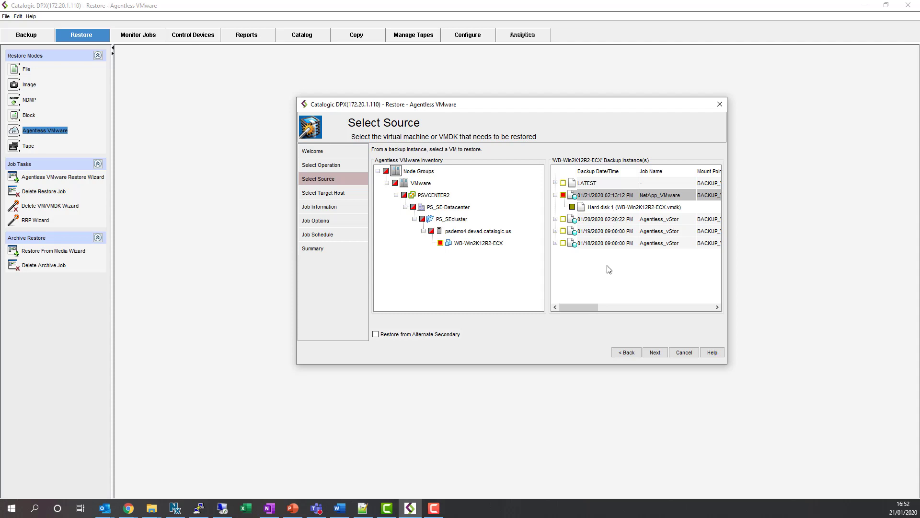
double_click(588, 196)
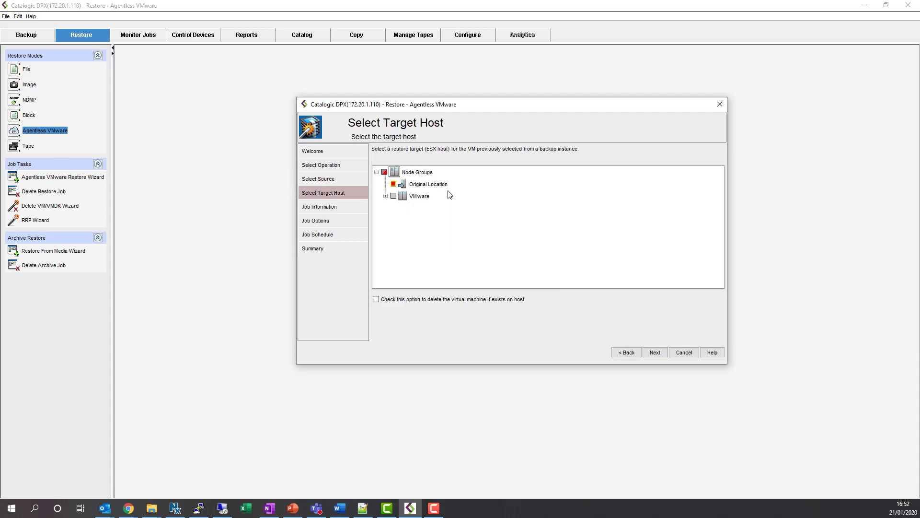
- Set psdemo5.devad.catalogic.us as the target host and define the restored VM as WB-Win2K12R2-ECX_TestRestore with 4096 MB memory
click(386, 196)
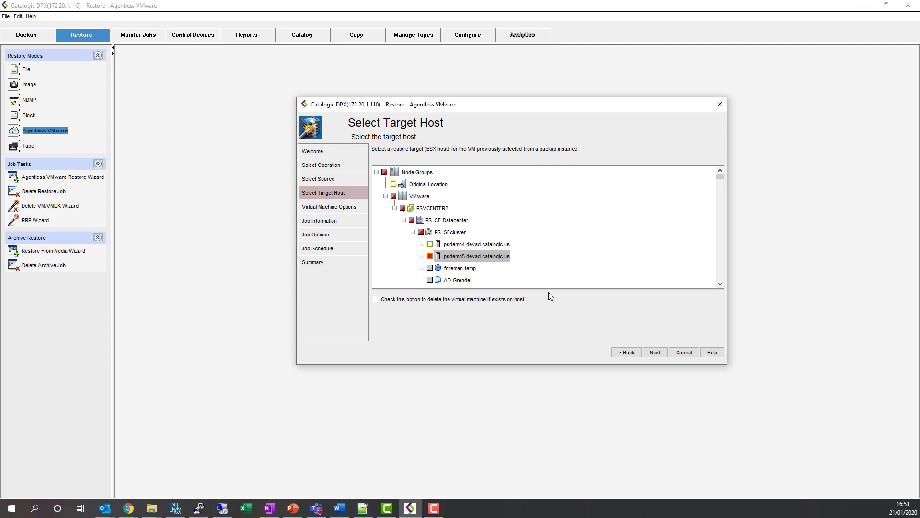
click(655, 352)
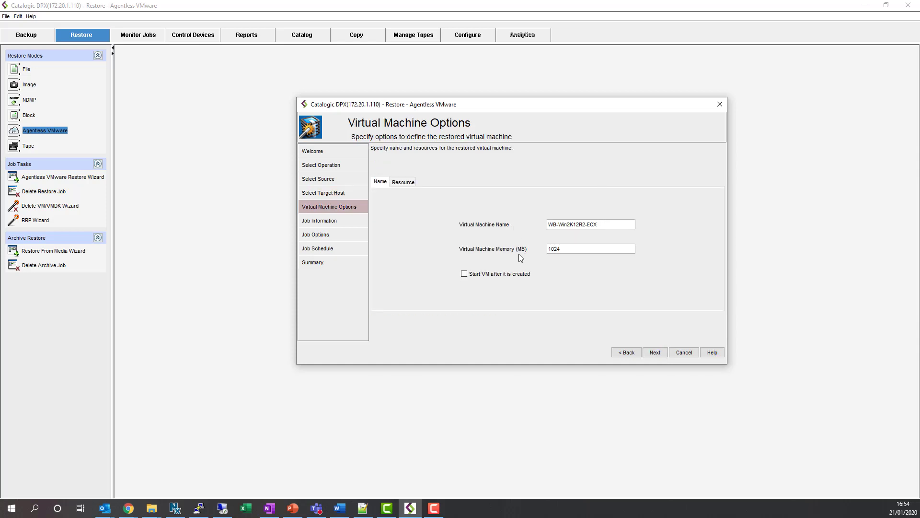
click(408, 185)
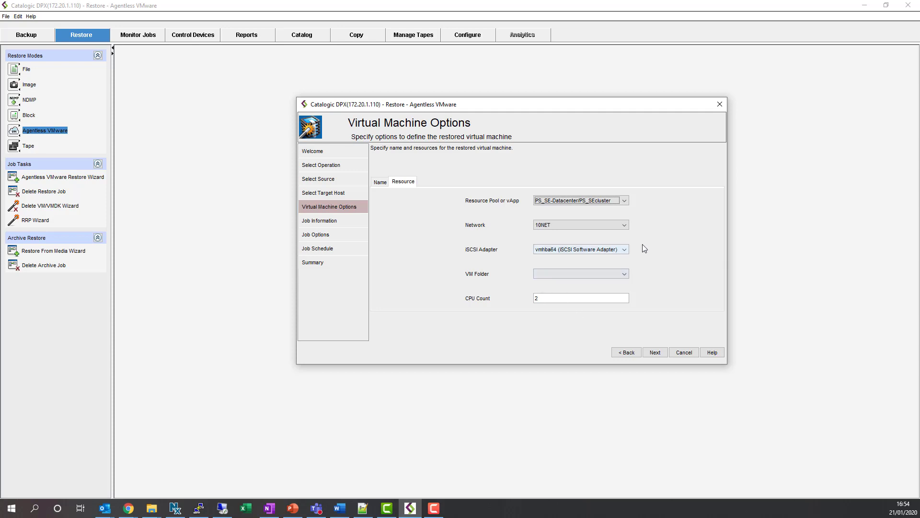
key(Return)
- Name the restore job NetApp_VM_InstantRestore, keeping the default job options and leaving it unscheduled
click(593, 214)
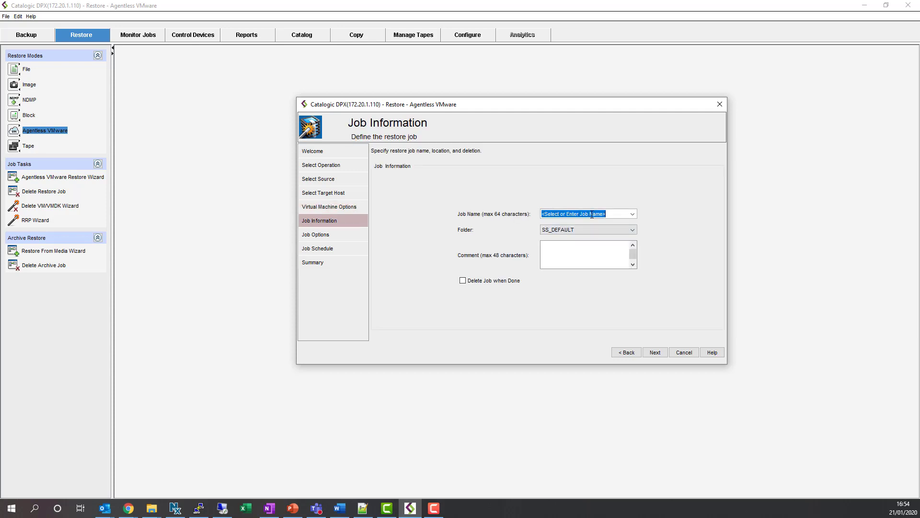
text(NetApp_VM_InstantRestore)
click(655, 353)
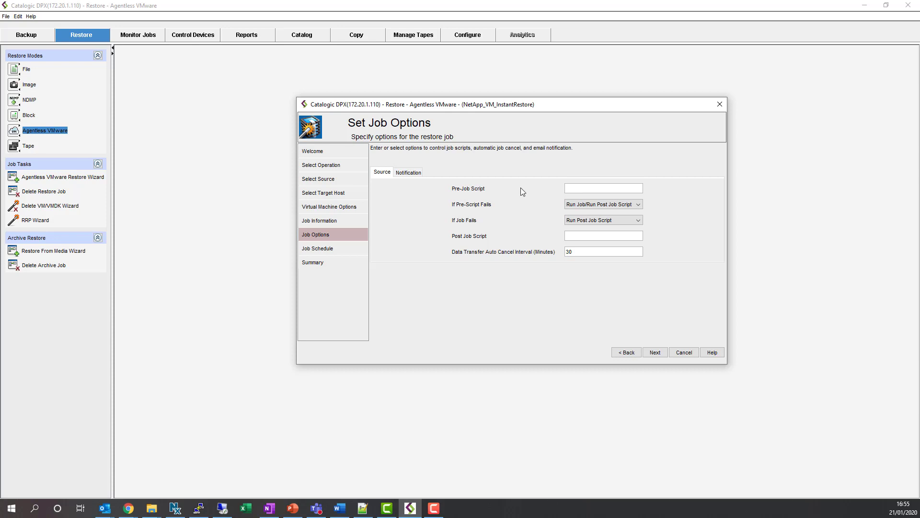
click(661, 353)
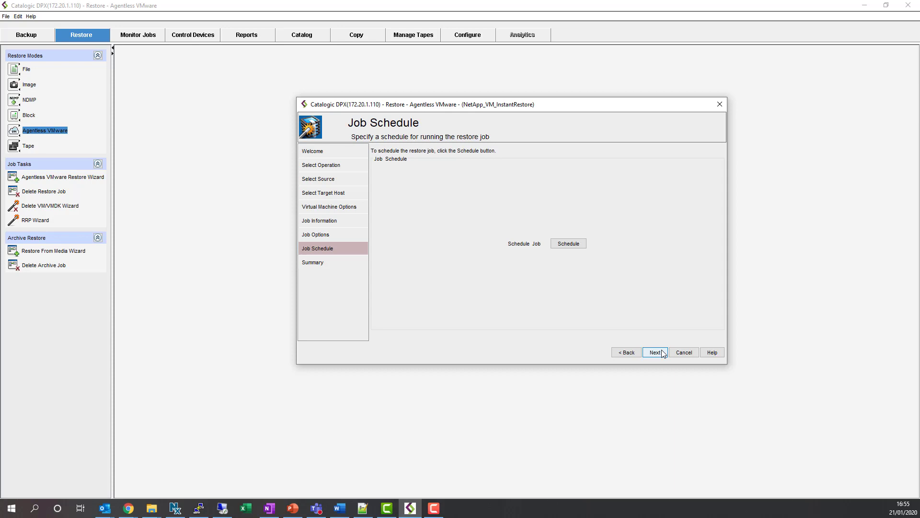
click(663, 354)
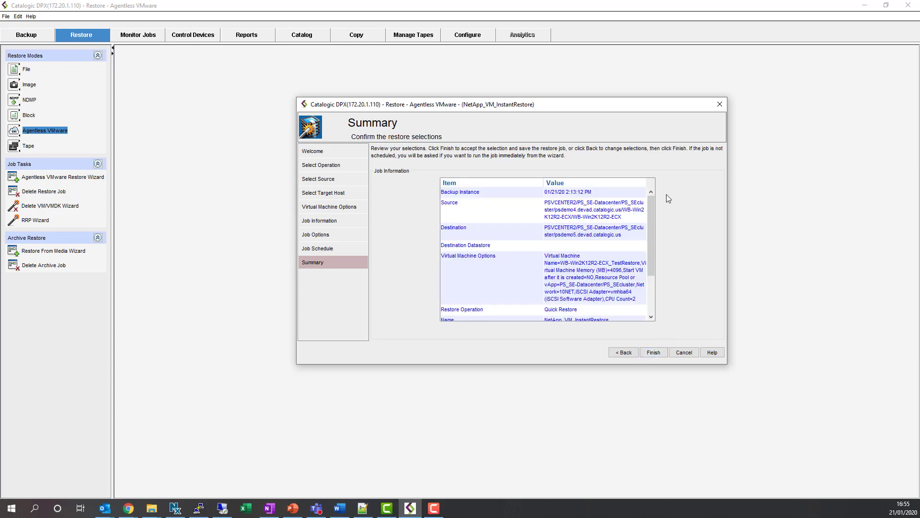
- Review the restore summary, save the NetApp_VM_InstantRestore job and run it immediately
drag(651, 207, 654, 260)
click(653, 352)
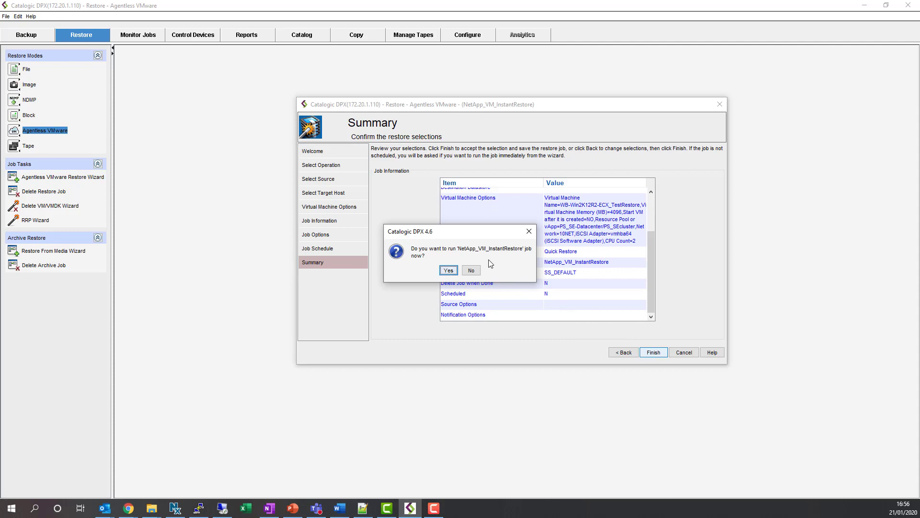
click(448, 270)
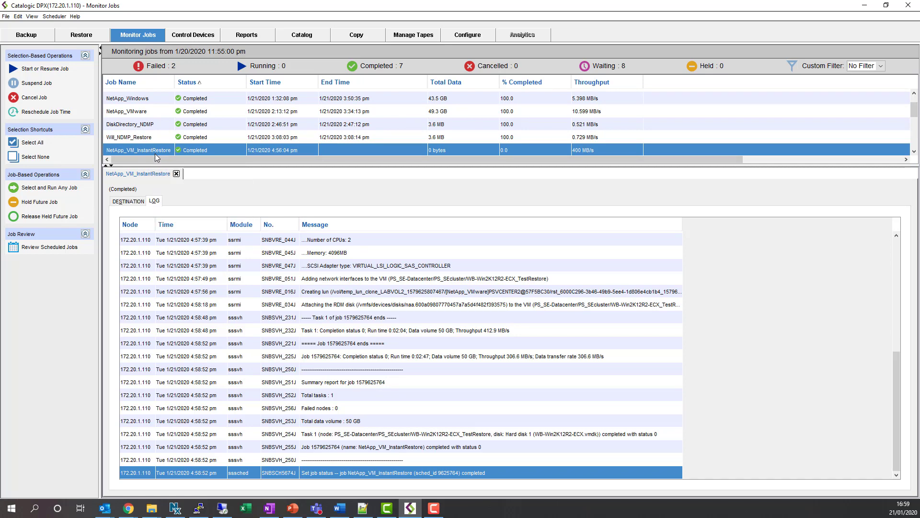
- Switch to vSphere Client and power on the WB-Win2K12R2-ECX_TestRestore virtual machine
key(alt+Tab)
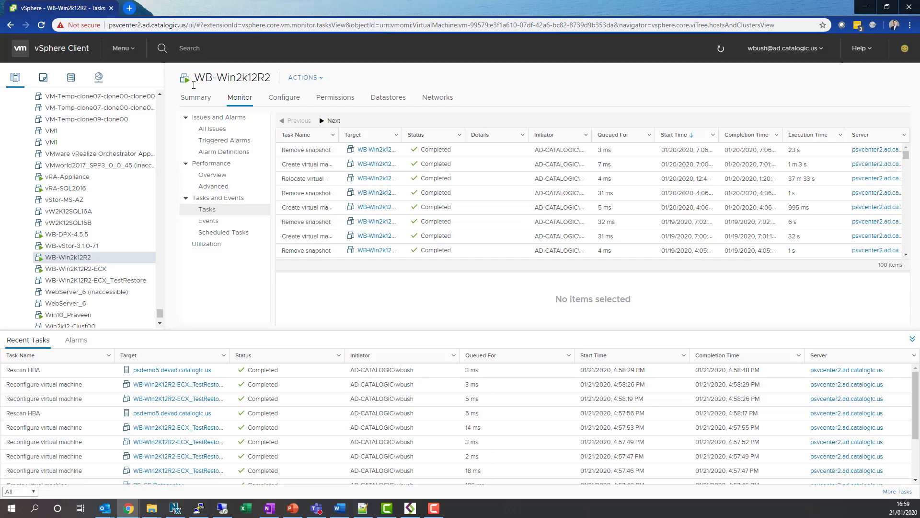
click(119, 282)
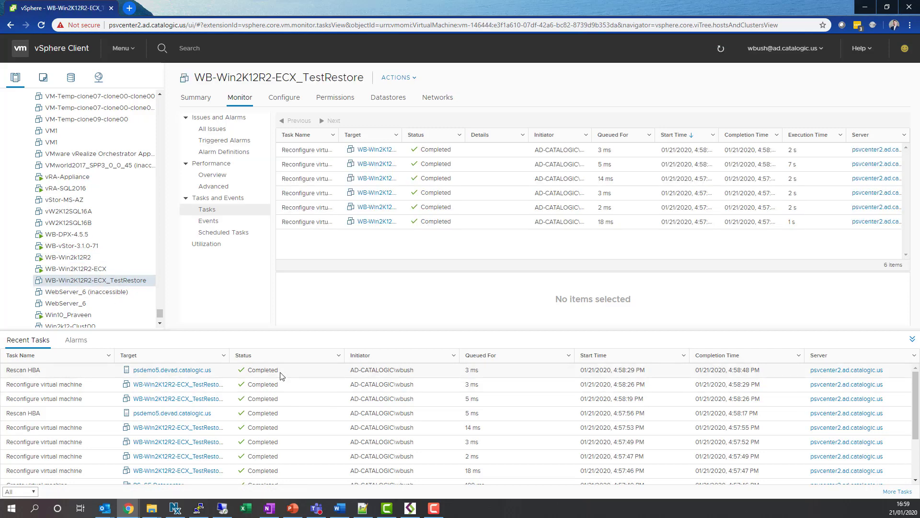
right_click(115, 280)
mouse_move(172, 196)
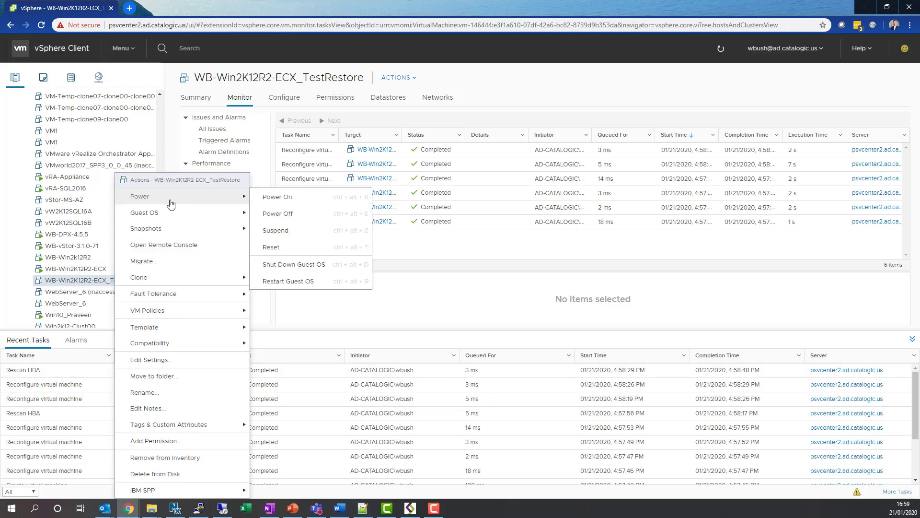
click(263, 197)
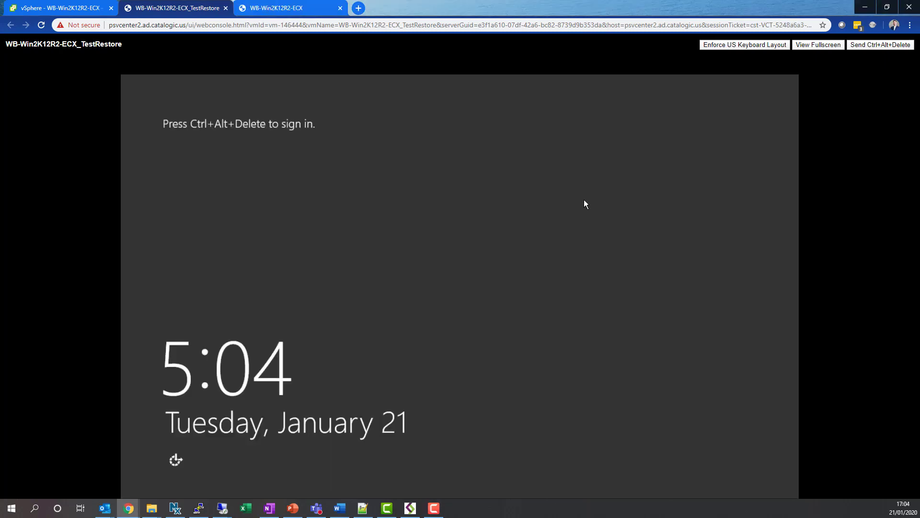
- Sign in to the restored virtual machine's console as Administrator with the account password
key(ctrl+alt+Delete)
text(••)
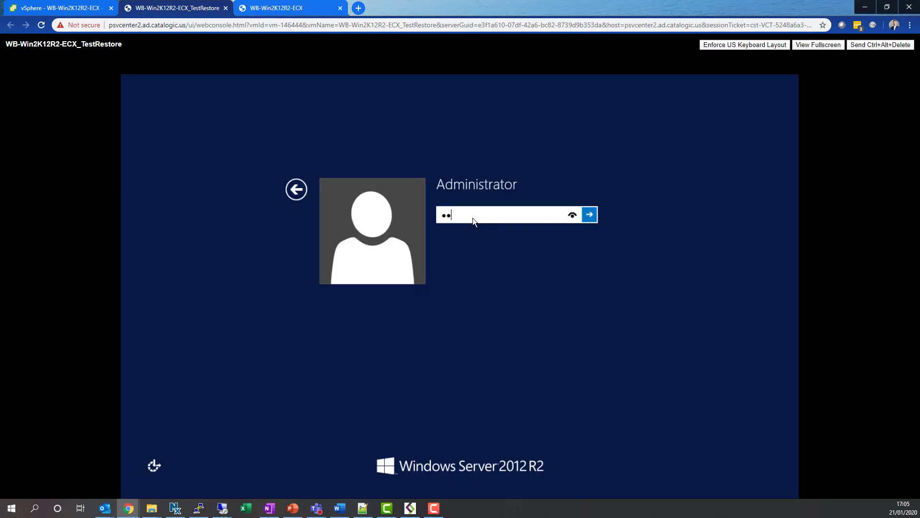
key(Return)
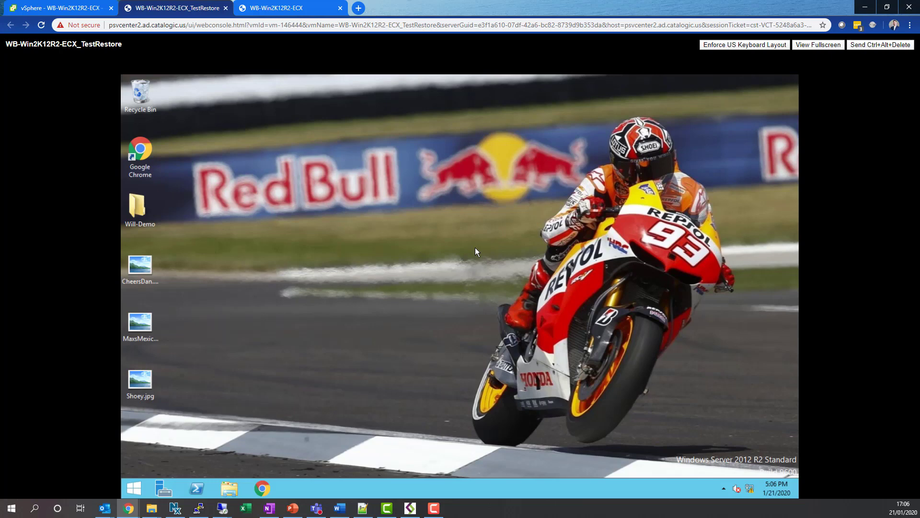
- Compare the original WB-Win2K12R2-ECX desktop with the desktop of the restored WB-Win2K12R2-ECX_TestRestore VM
click(294, 10)
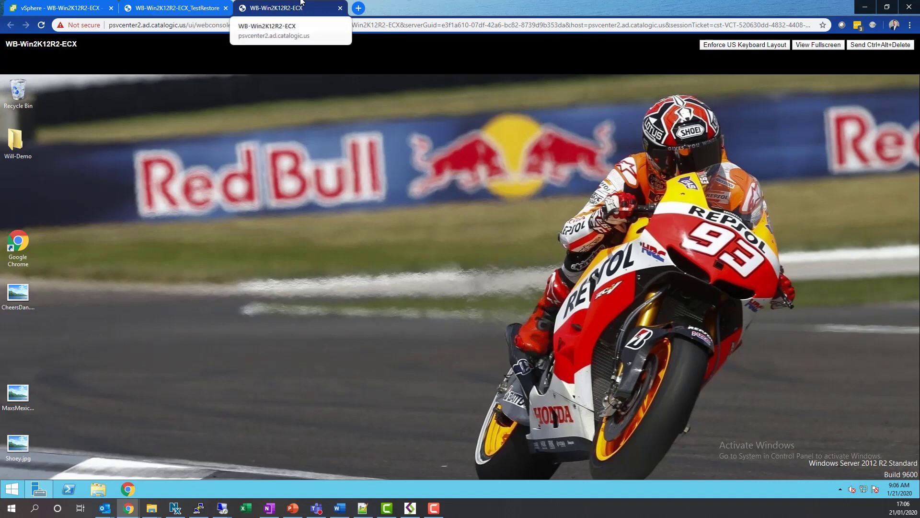
click(182, 4)
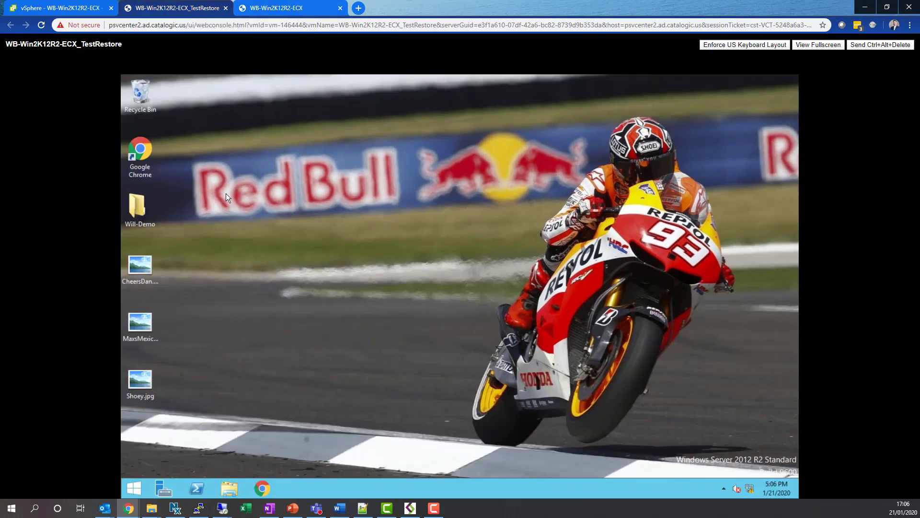